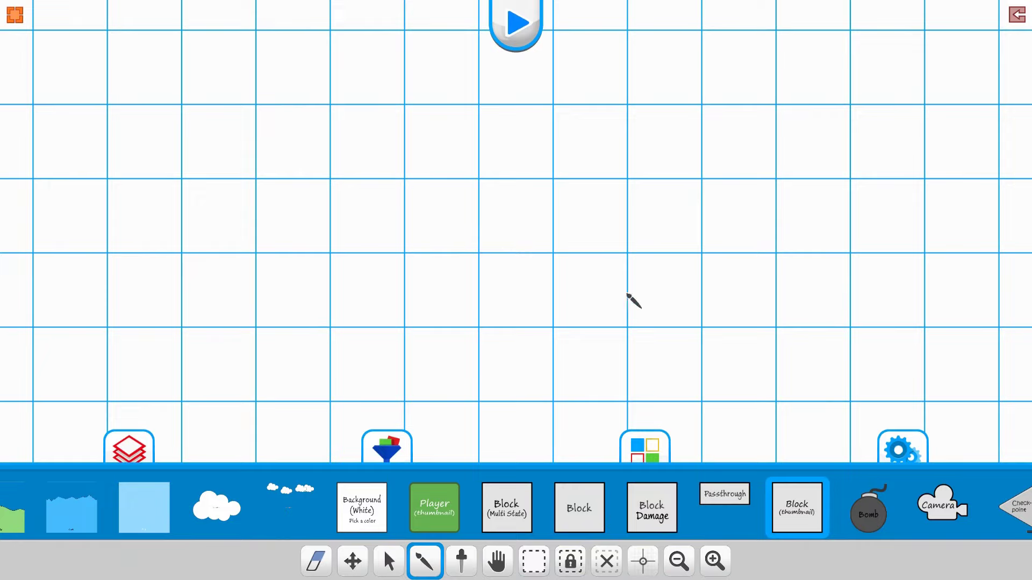
Place a Block (thumbnail) tile and a Player tile on the same grid row, with four empty cells between them.
click(673, 278)
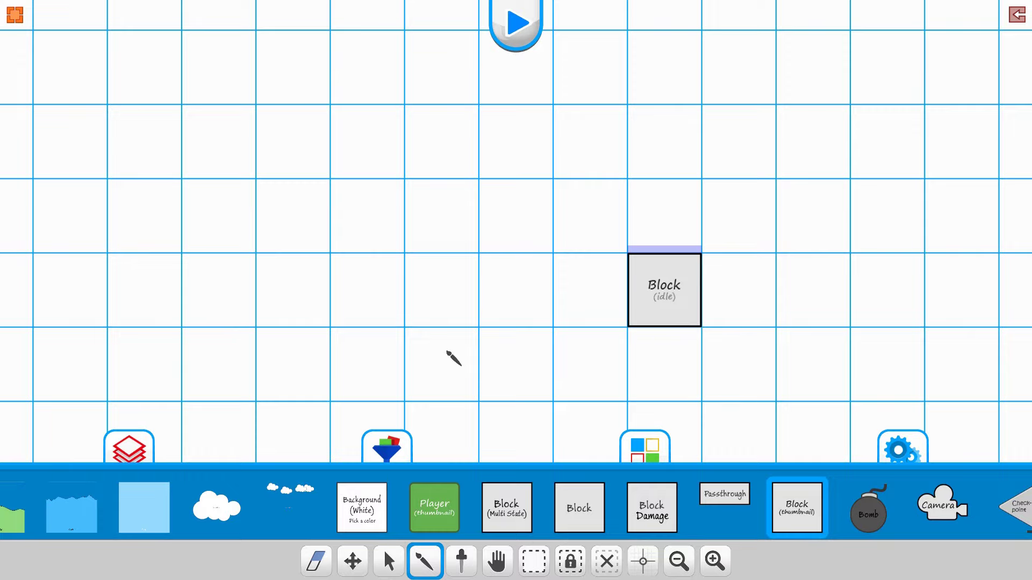
click(435, 515)
click(293, 294)
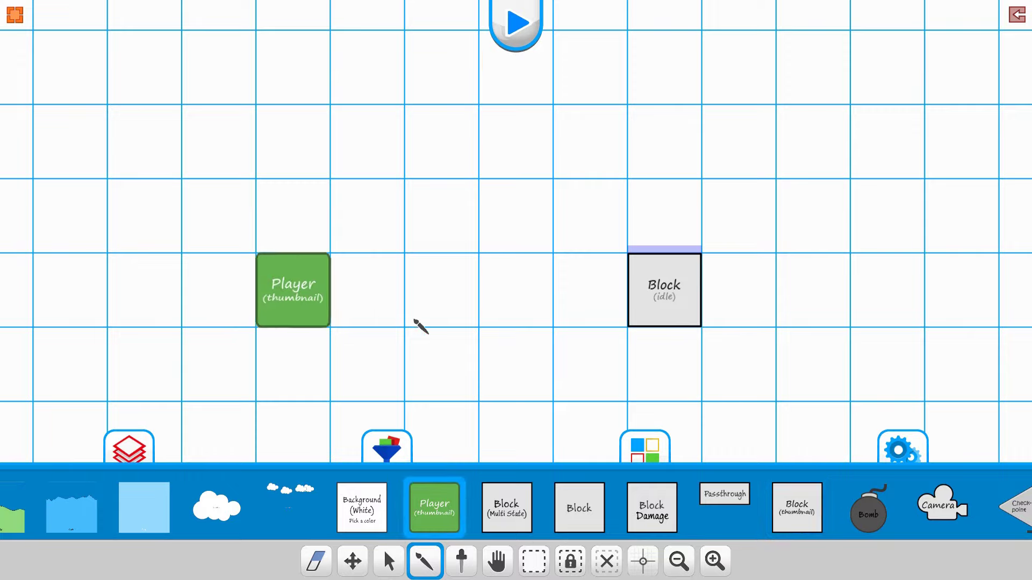
Lay a floor of eight plain Block tiles beneath the player and upper block, and place the pistol item just ahead of the player.
click(575, 512)
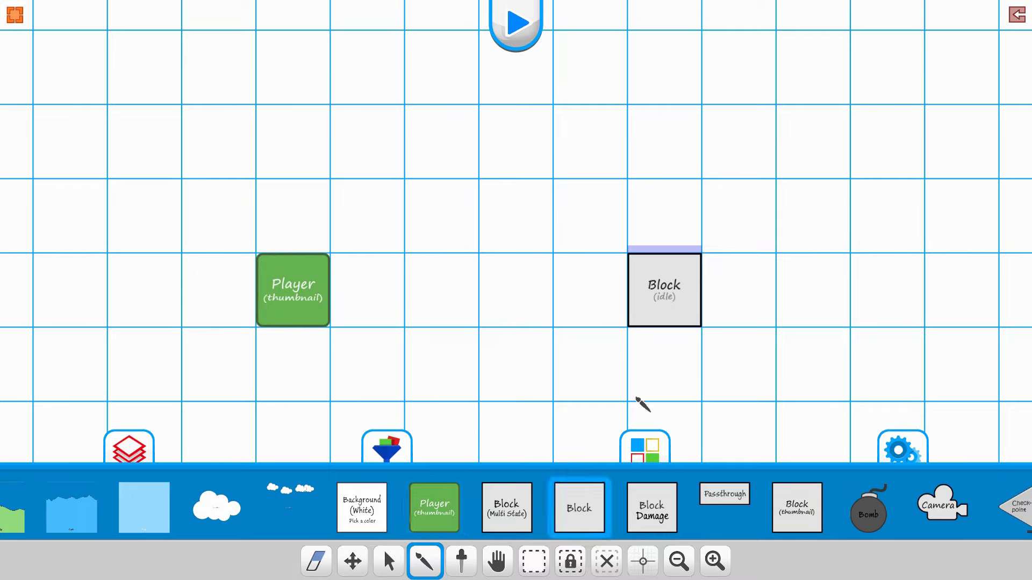
mouse_move(698, 383)
mouse_down()
mouse_move(258, 369)
mouse_move(221, 356)
mouse_up()
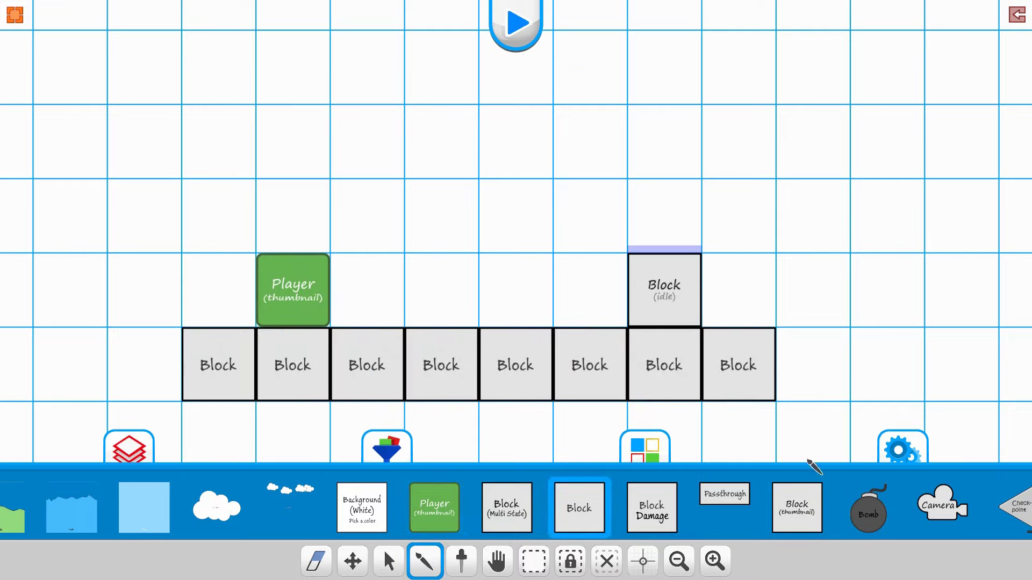
drag(909, 505, 398, 523)
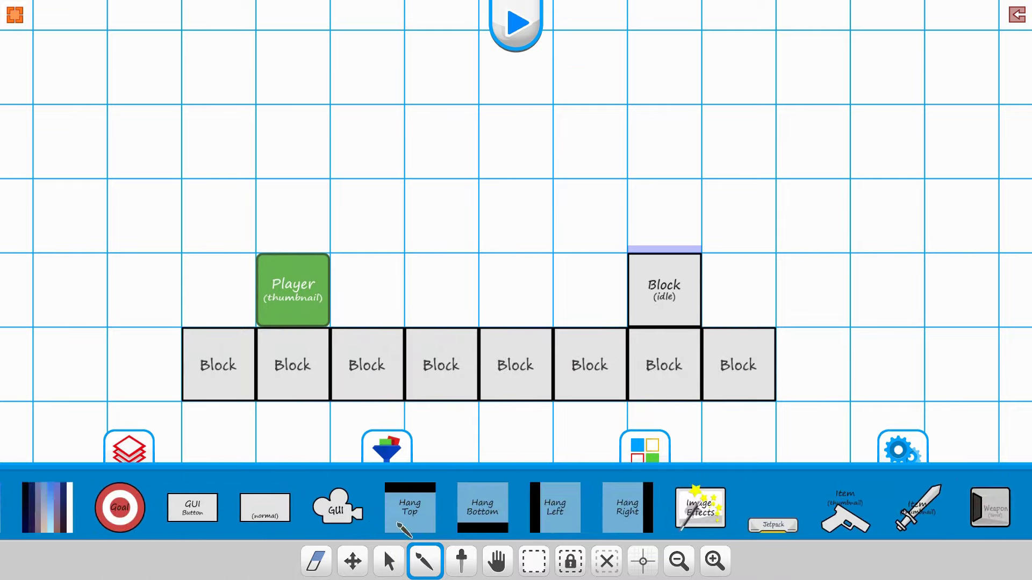
click(838, 526)
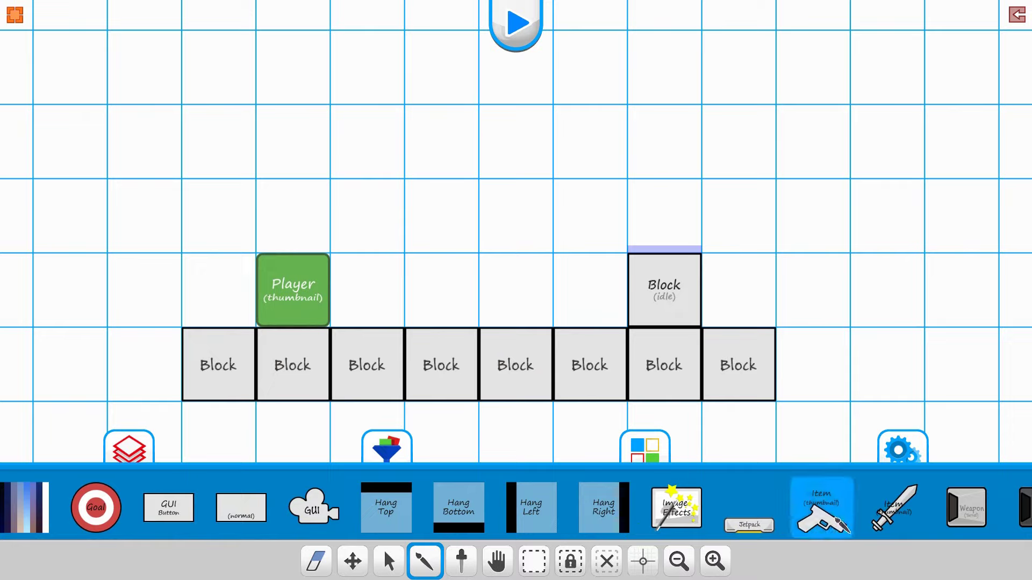
click(397, 305)
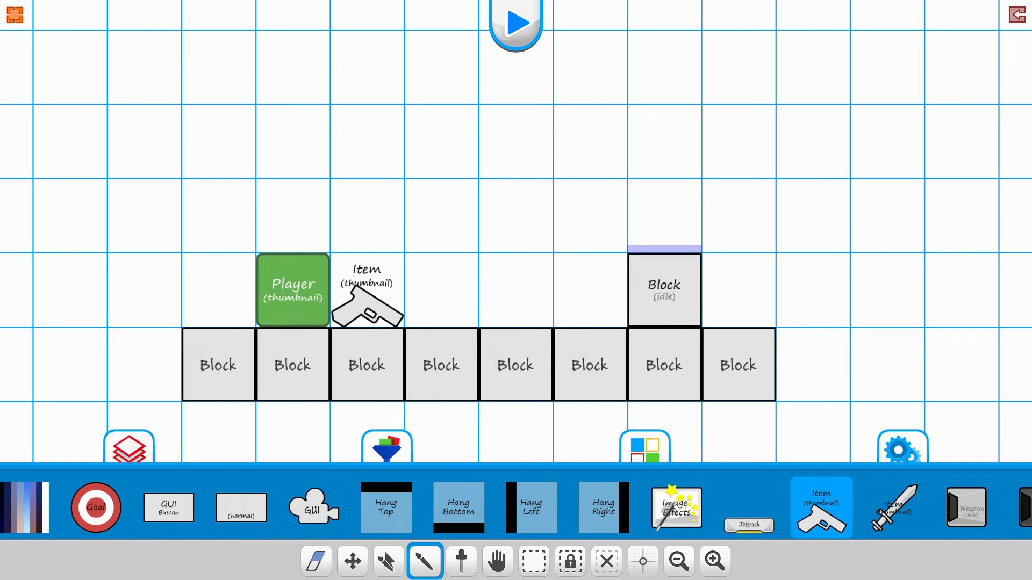
Examine the upper block's Health, Hitpoint Settings and Hitpoint Trigger properties.
click(387, 560)
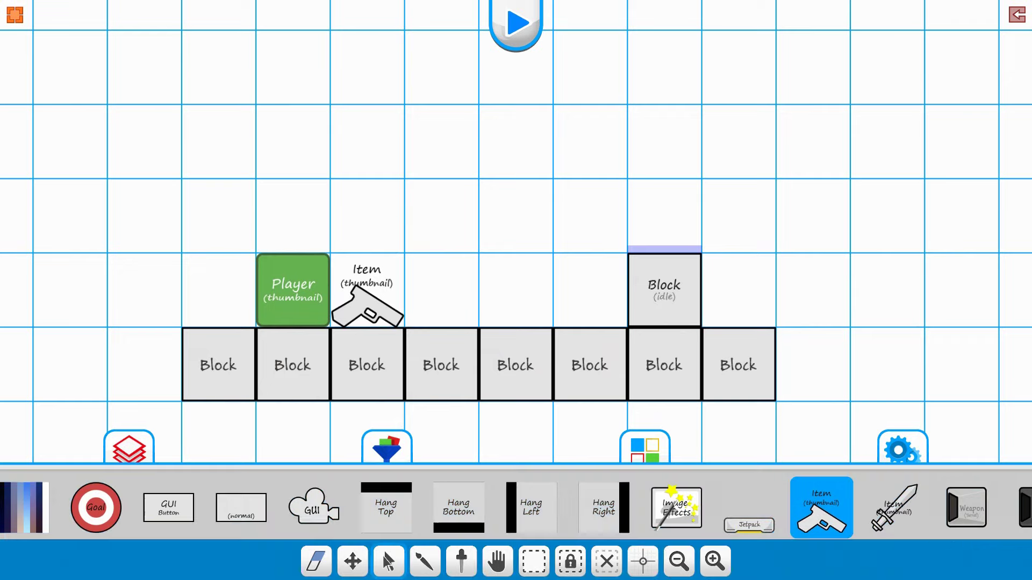
click(669, 294)
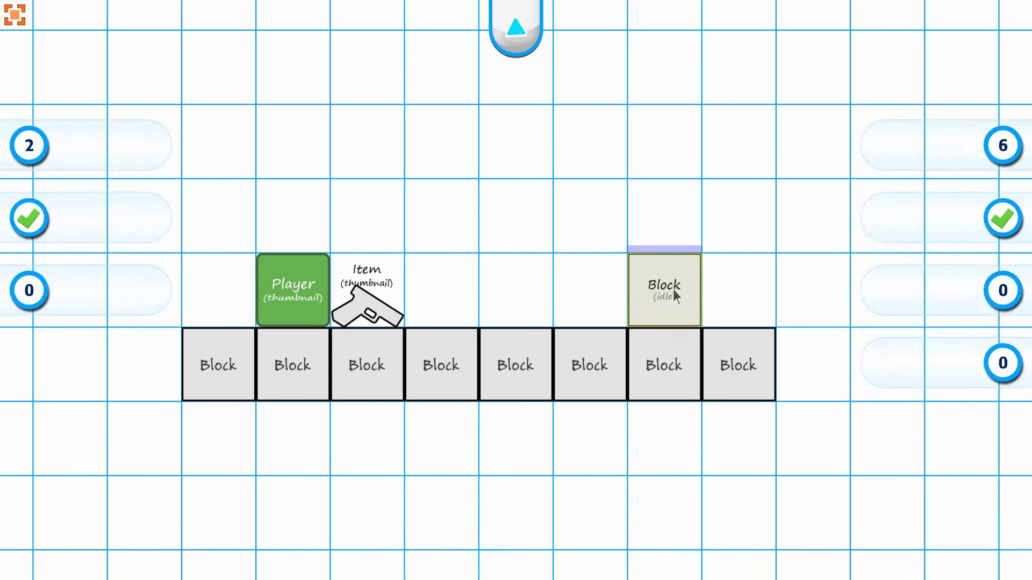
drag(857, 541, 334, 531)
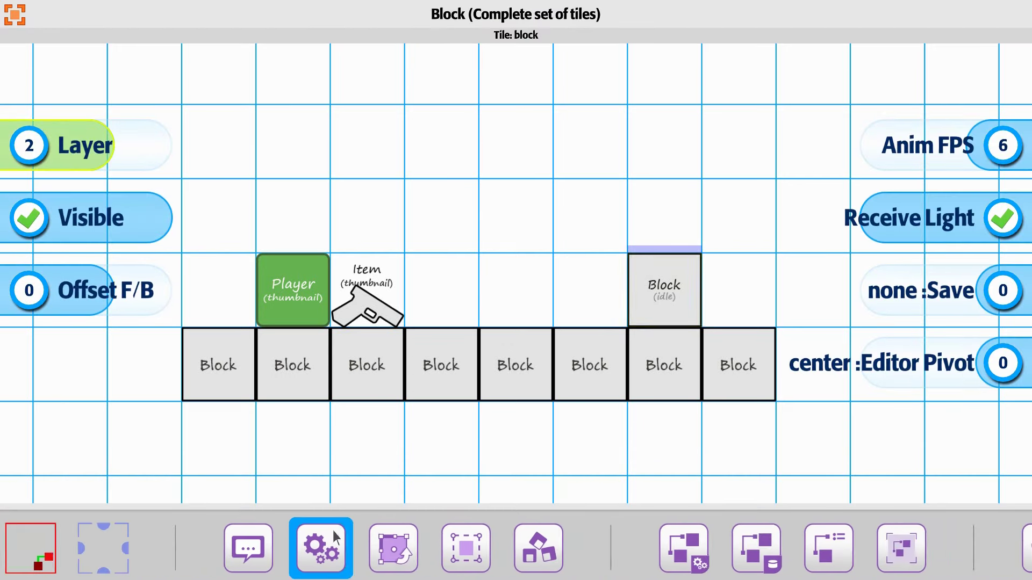
drag(763, 546, 426, 543)
drag(804, 547, 479, 546)
click(508, 549)
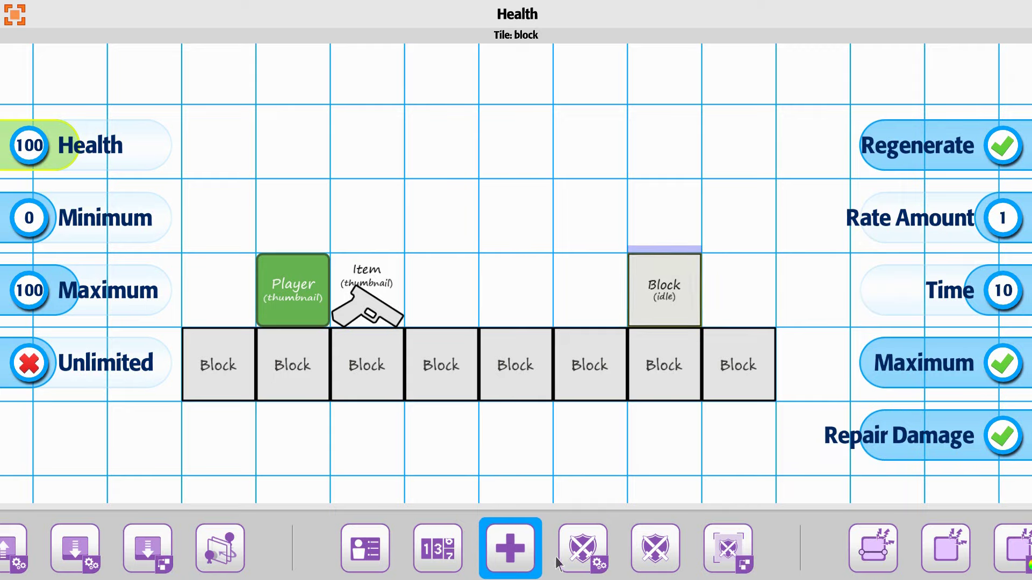
click(586, 561)
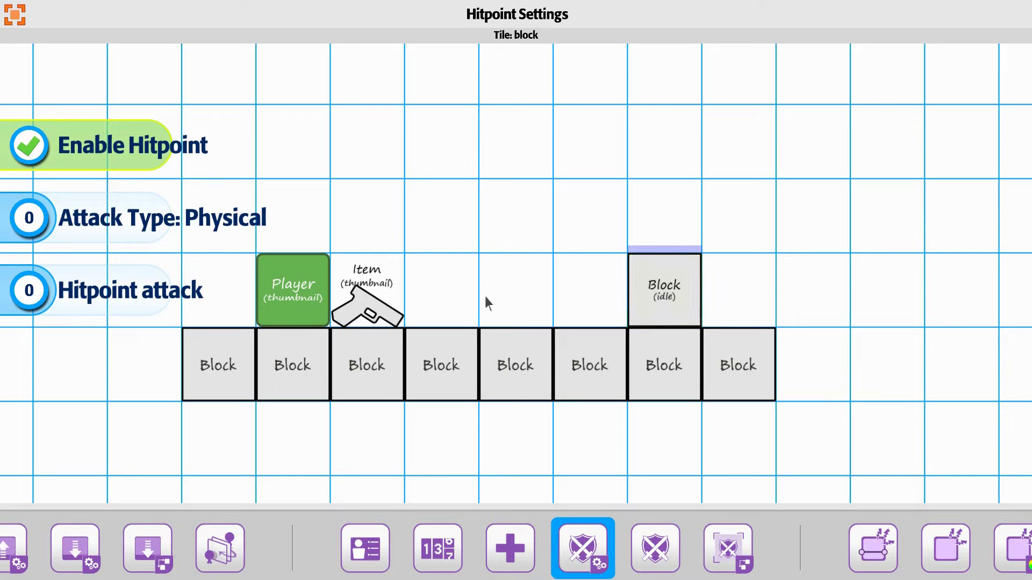
click(726, 552)
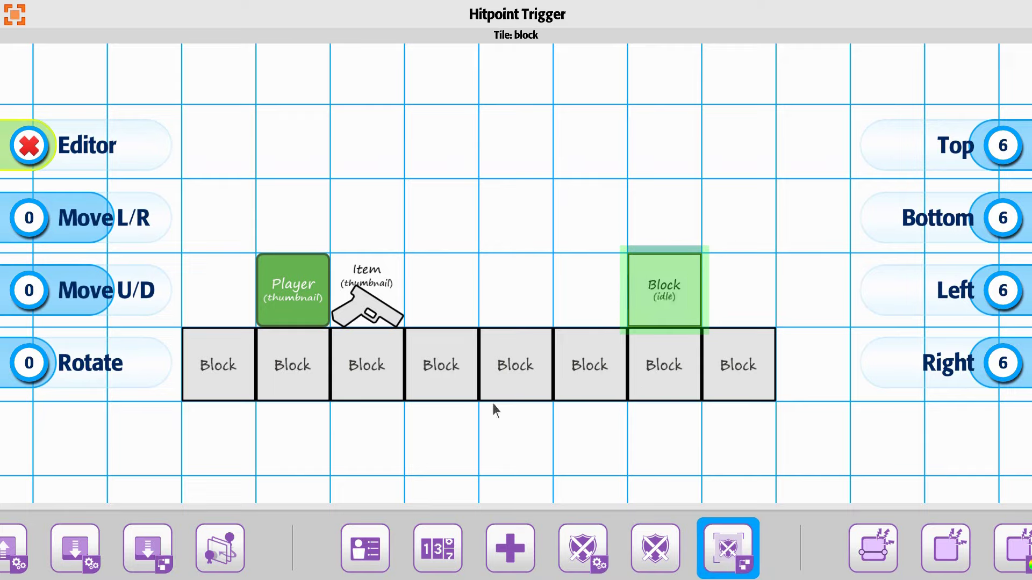
click(495, 143)
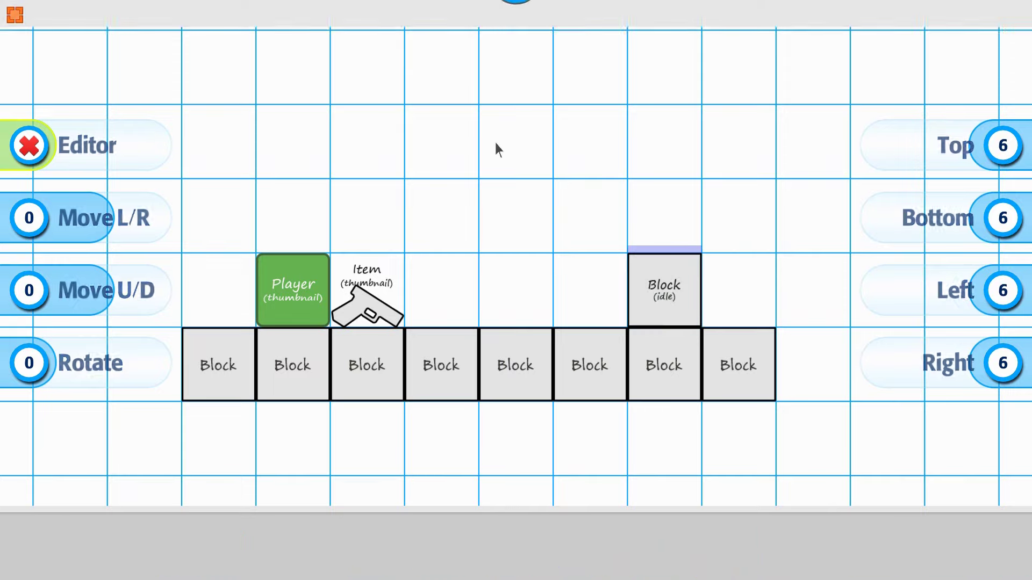
Playtest the level by picking up the pistol and shooting the upper block until it is destroyed, and end the test.
click(516, 24)
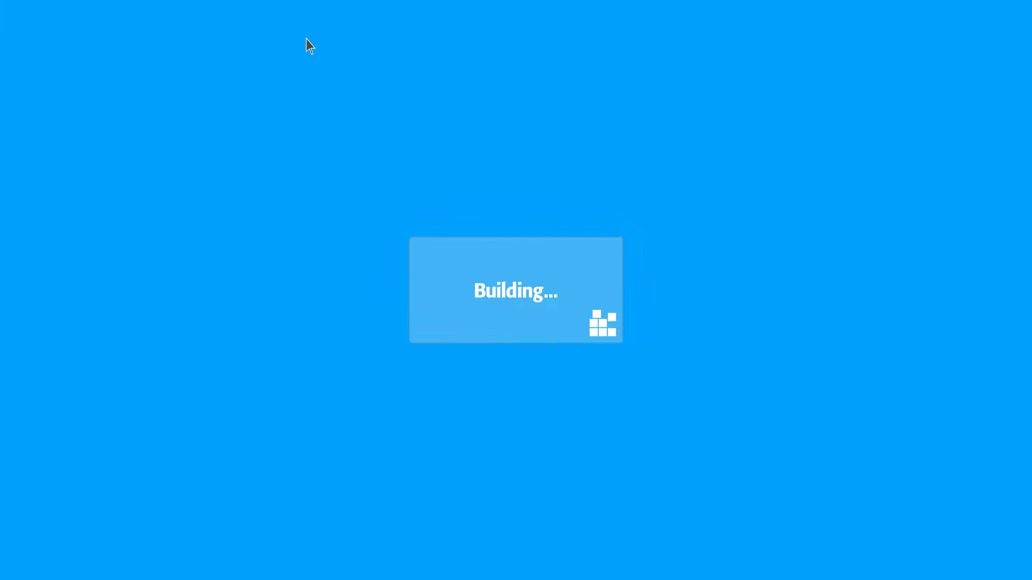
key(Right)
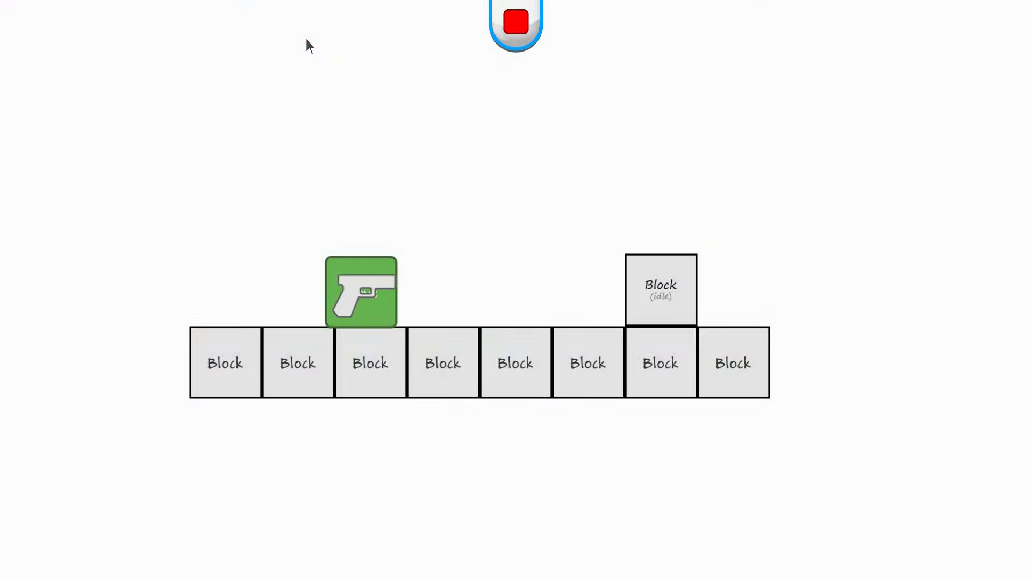
key(Left)
key(Right)
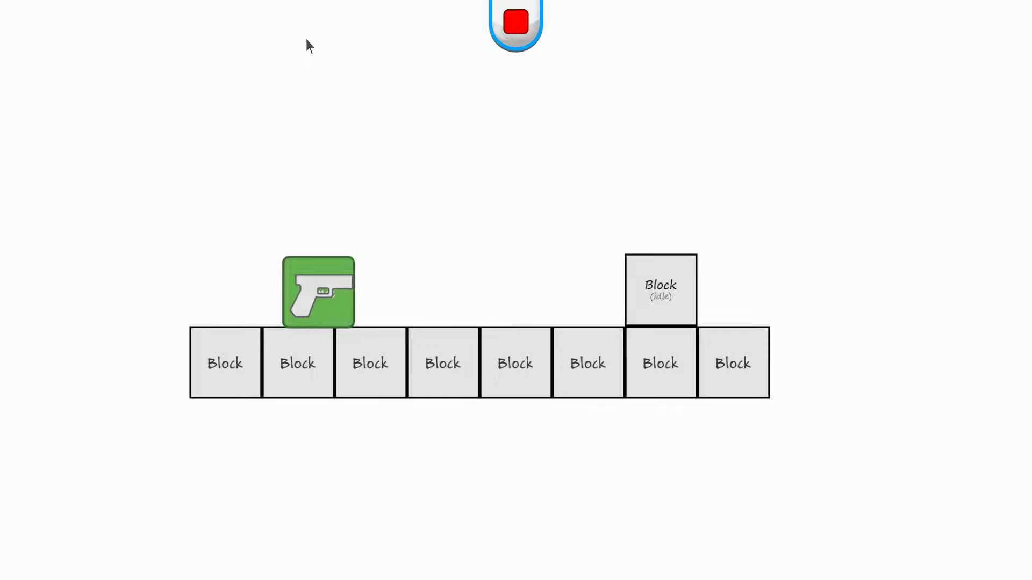
key(space)
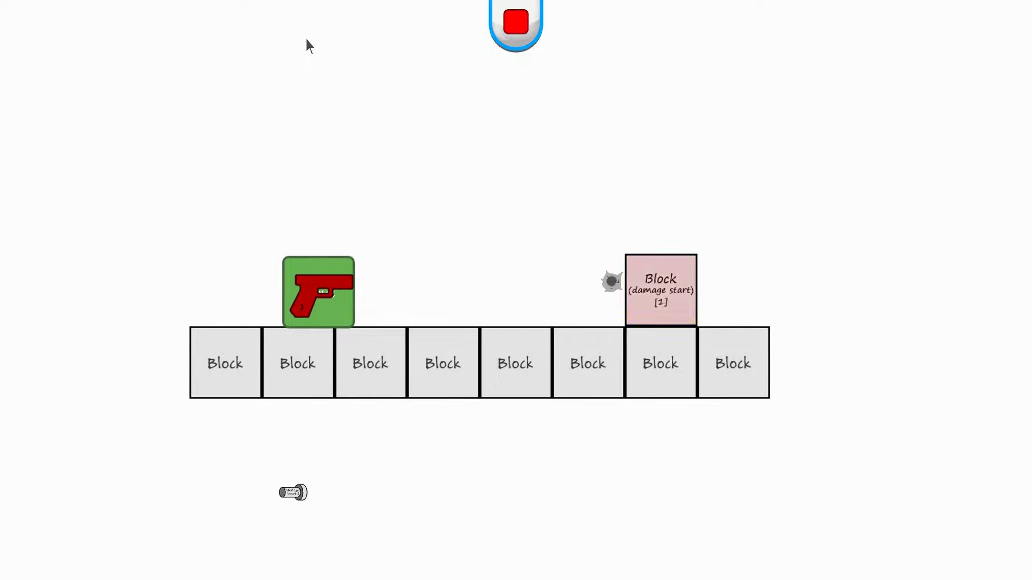
key(Right)
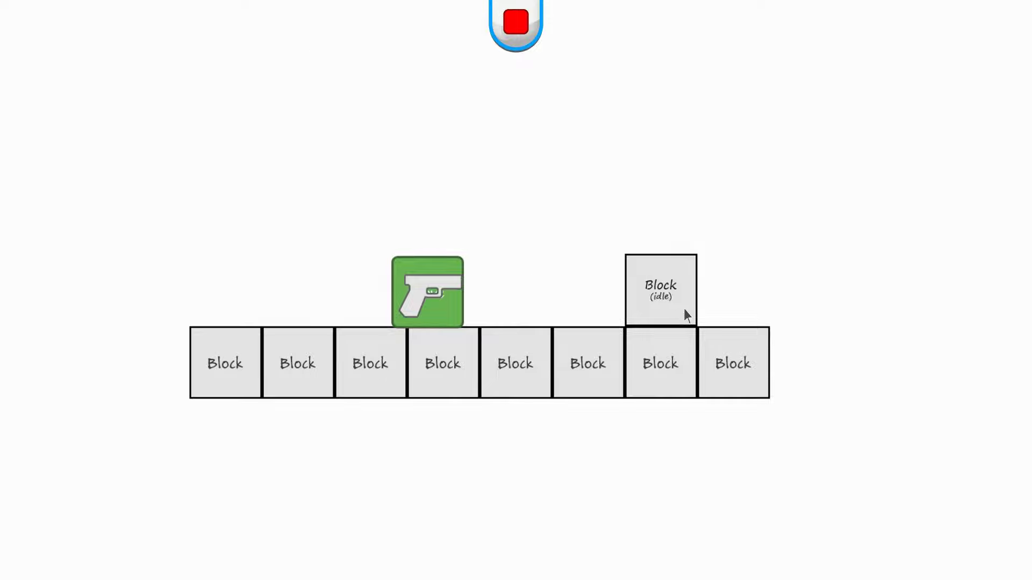
key(space)
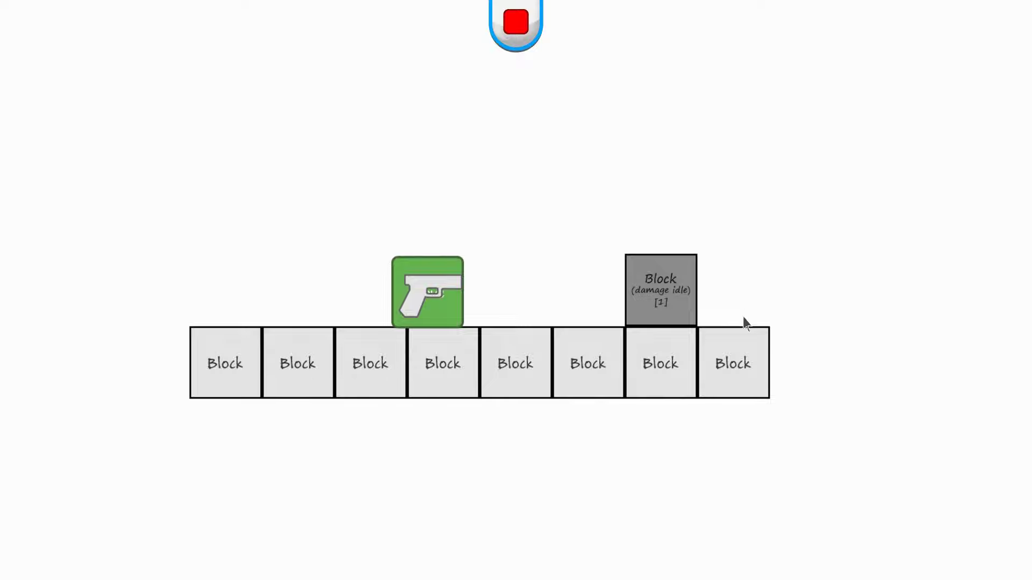
key(space)
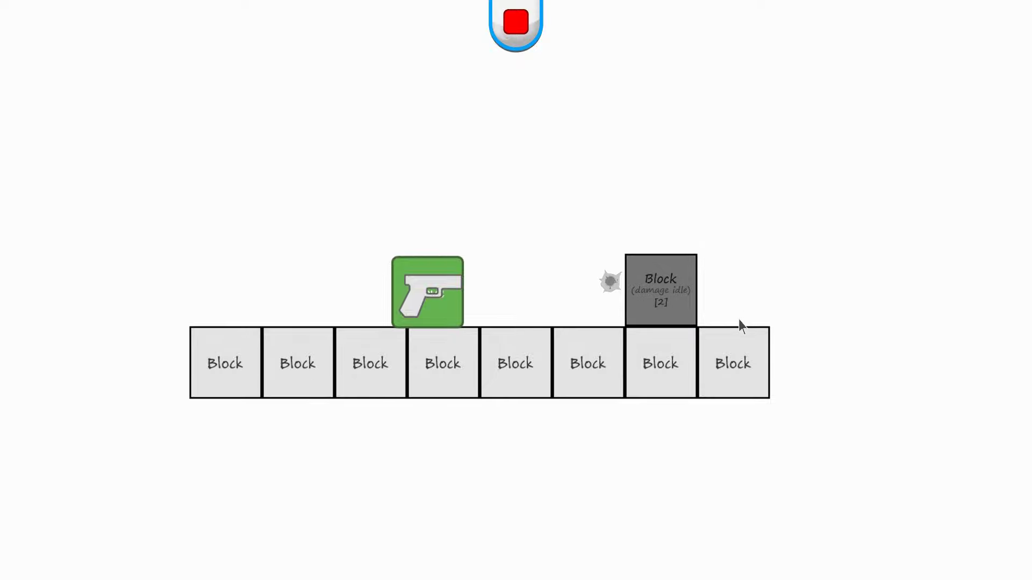
key(space)
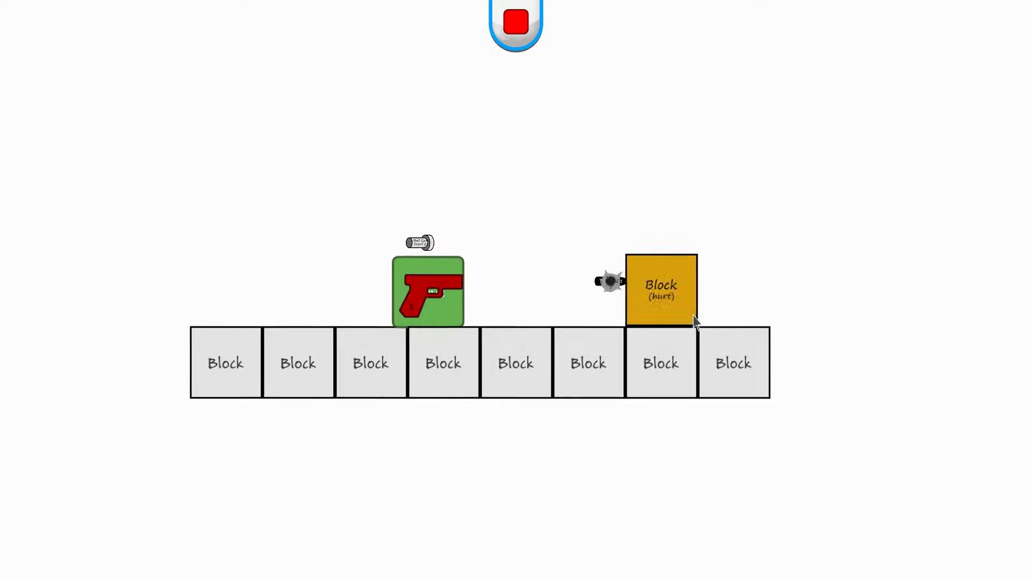
key(space)
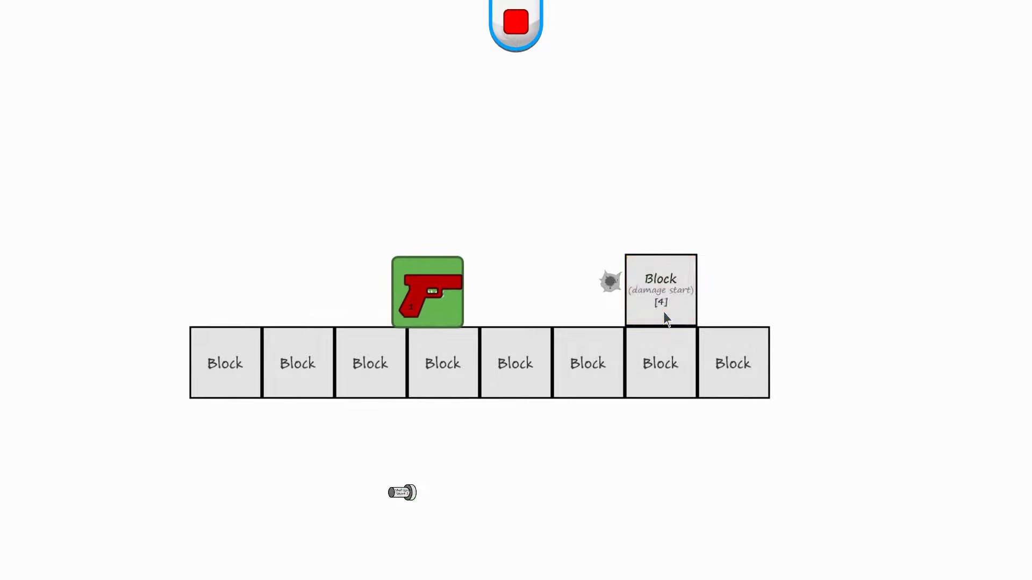
key(space)
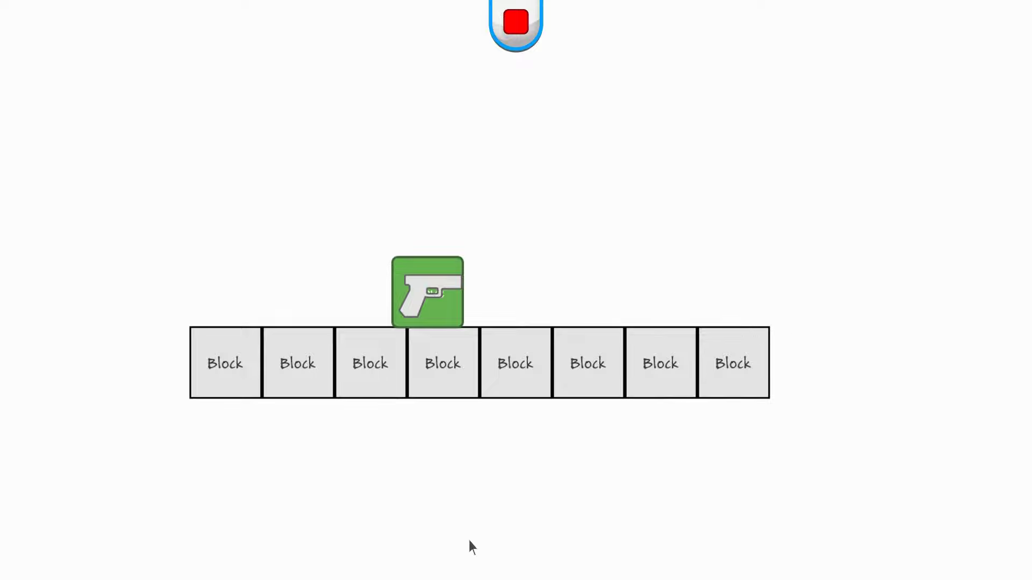
click(509, 25)
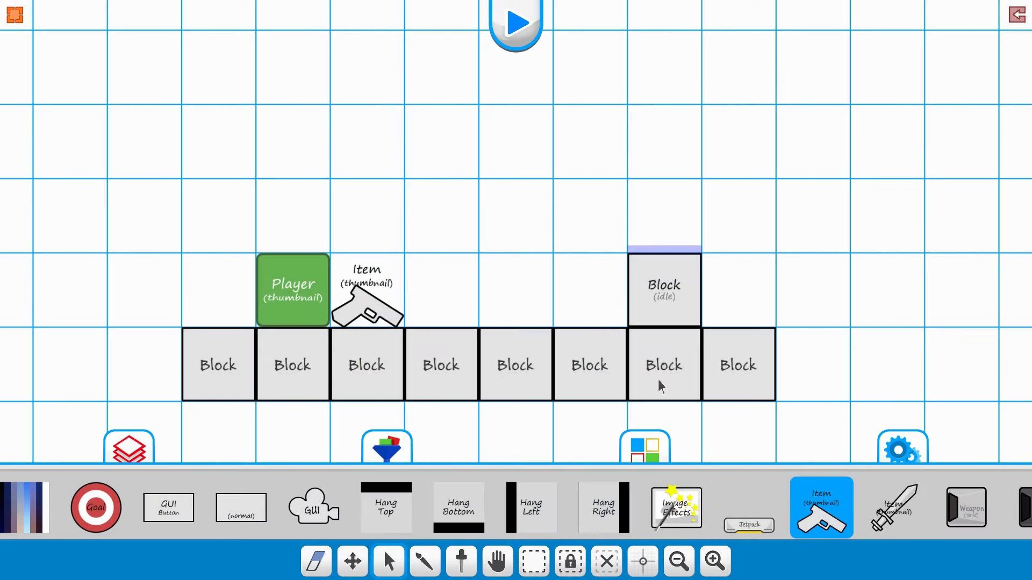
Enable Unlimited in the upper block's Health settings and return to the level.
click(345, 558)
click(675, 287)
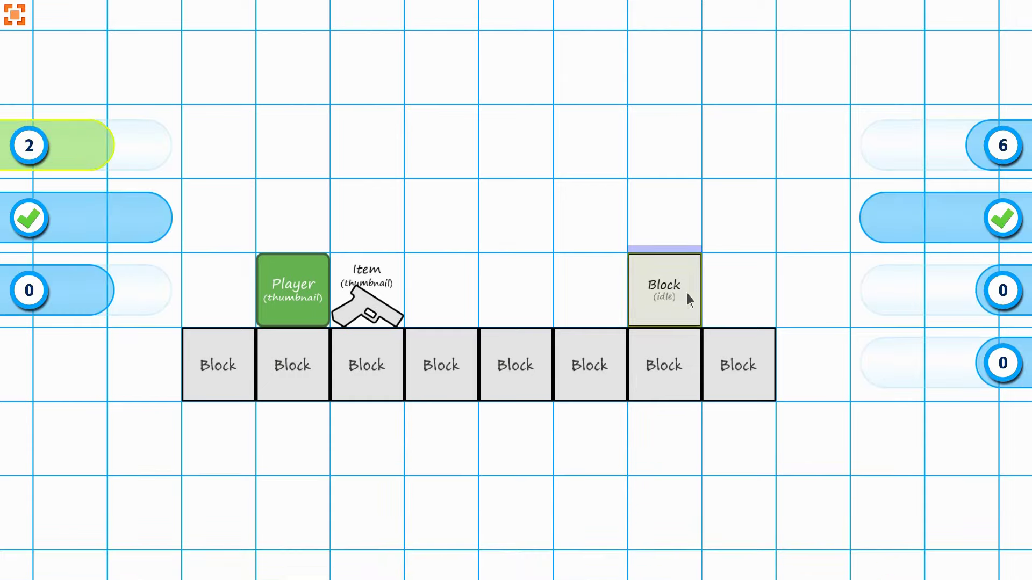
scroll(734, 549, right, 5)
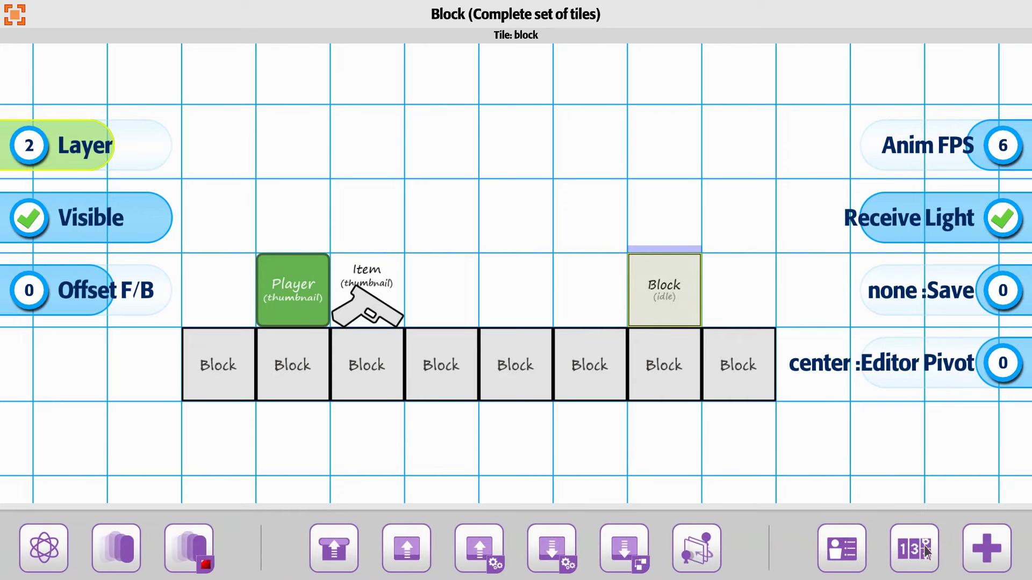
scroll(671, 549, right, 3)
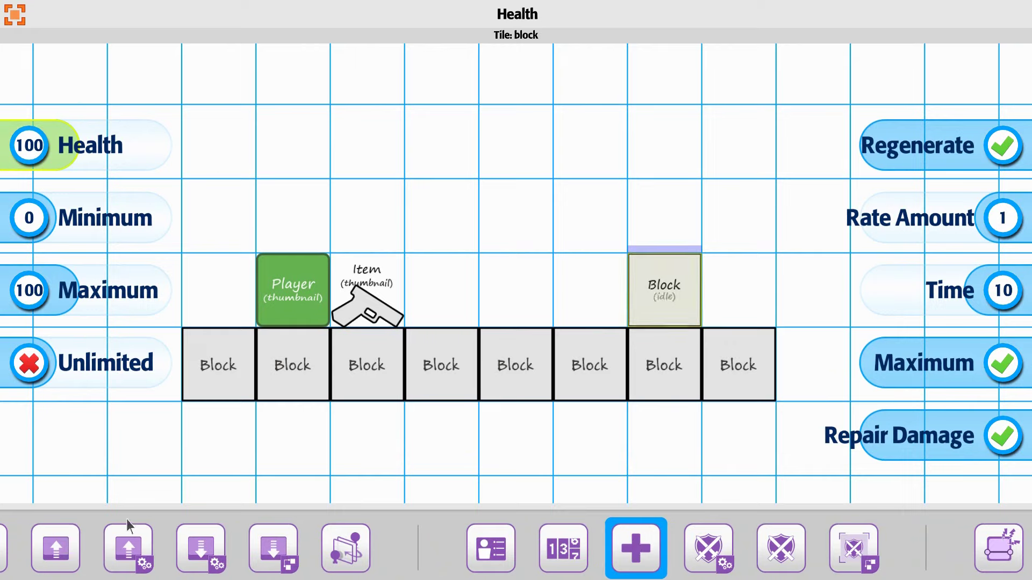
click(34, 369)
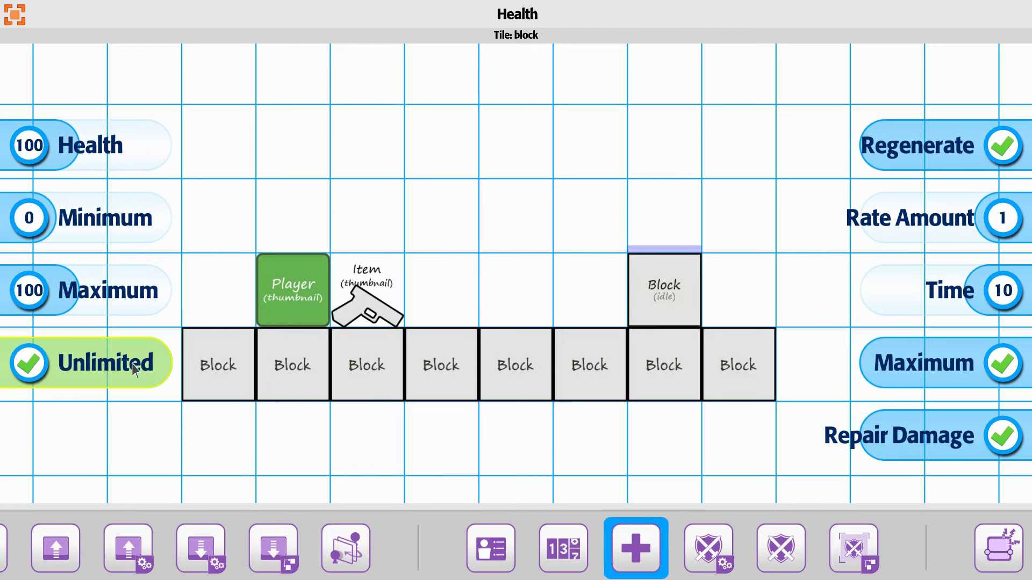
click(524, 188)
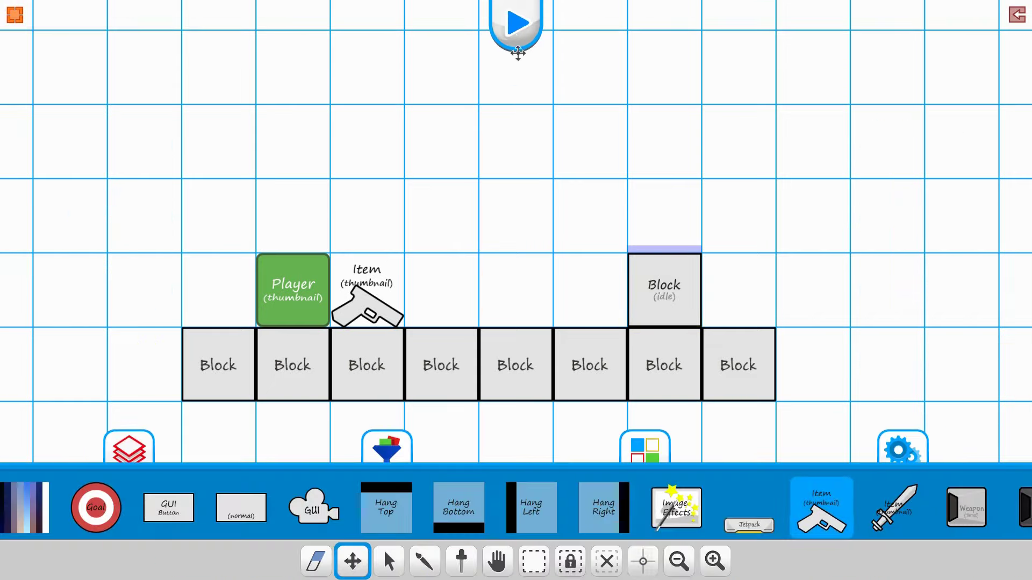
Playtest the unlimited-health block by picking up the pistol and shooting it repeatedly, and end the test.
click(518, 32)
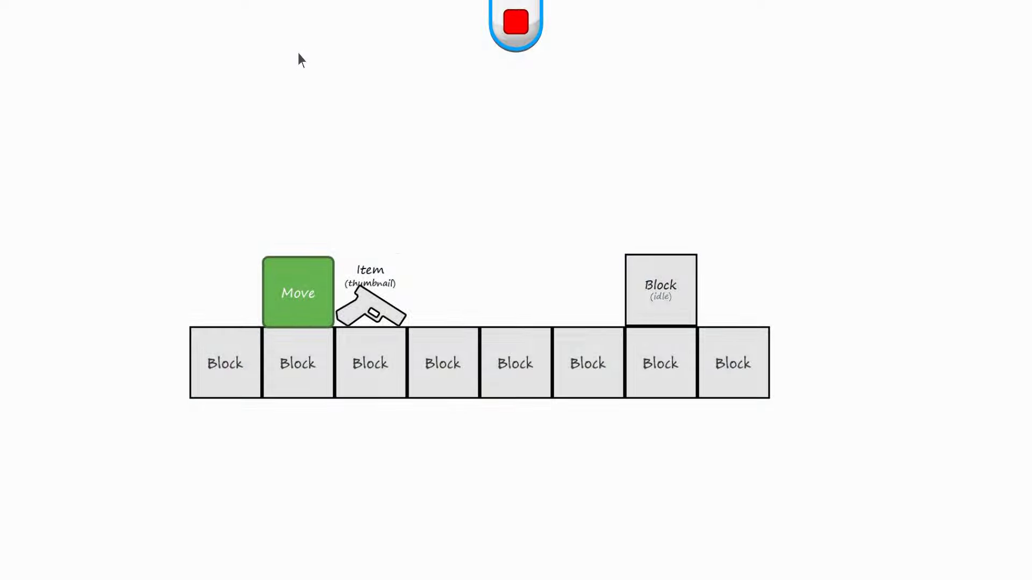
key(Right)
key(space)
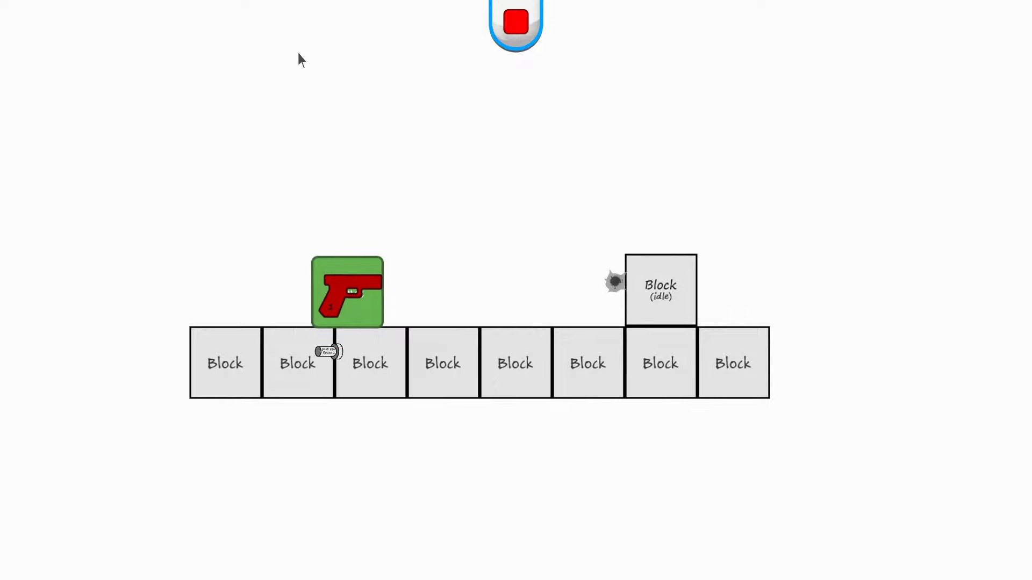
key(space)
key(space)
key(space)
key(space)
key(space)
key(space)
key(space)
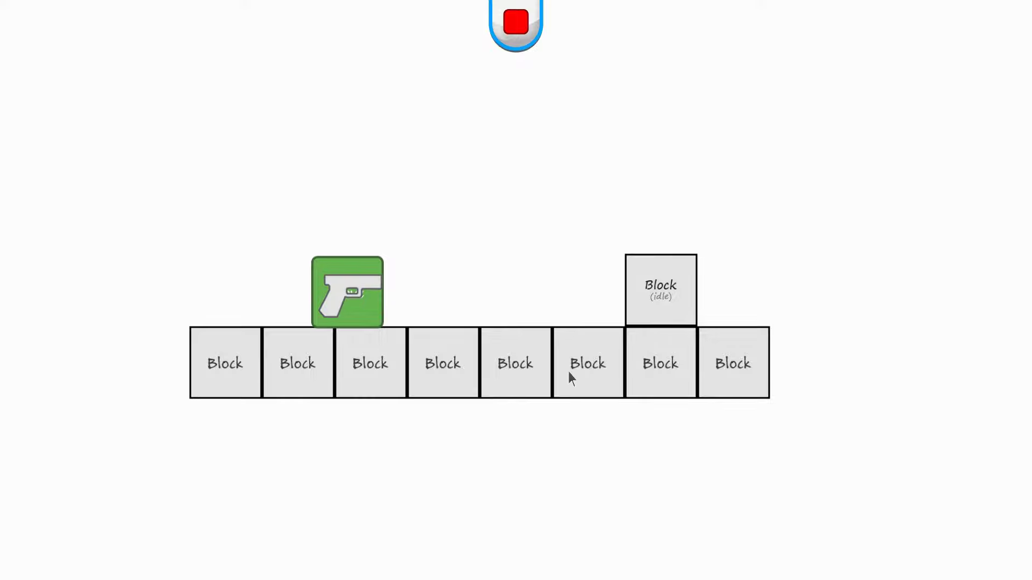
key(Escape)
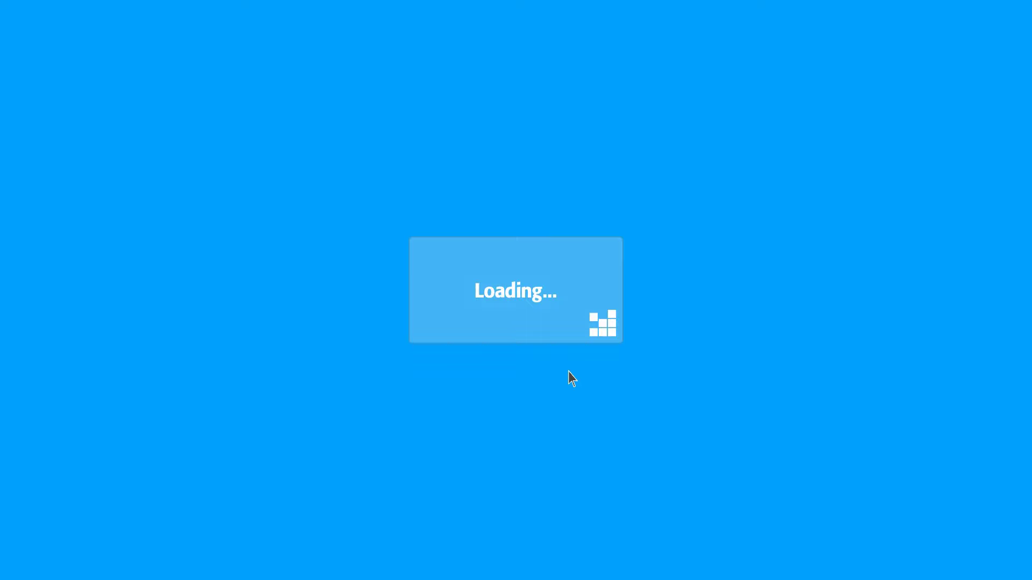